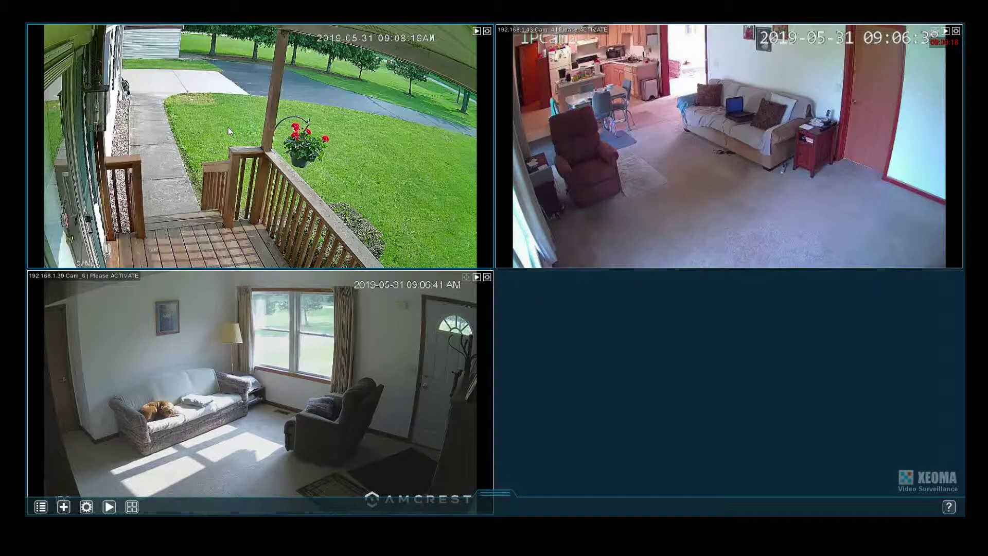
Step: Bring up the list of ways to add a camera, look through it and close it
click(64, 507)
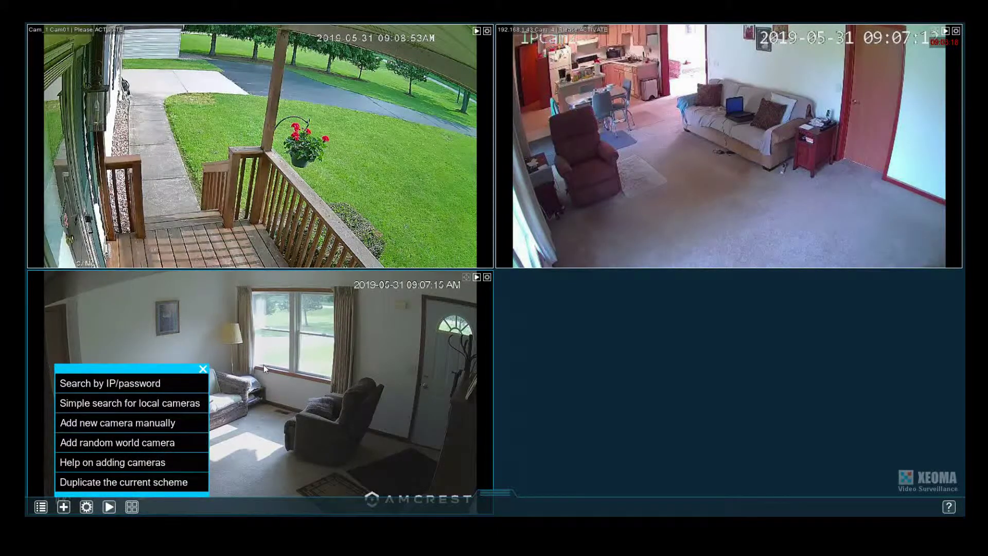
click(483, 358)
drag(296, 332, 754, 335)
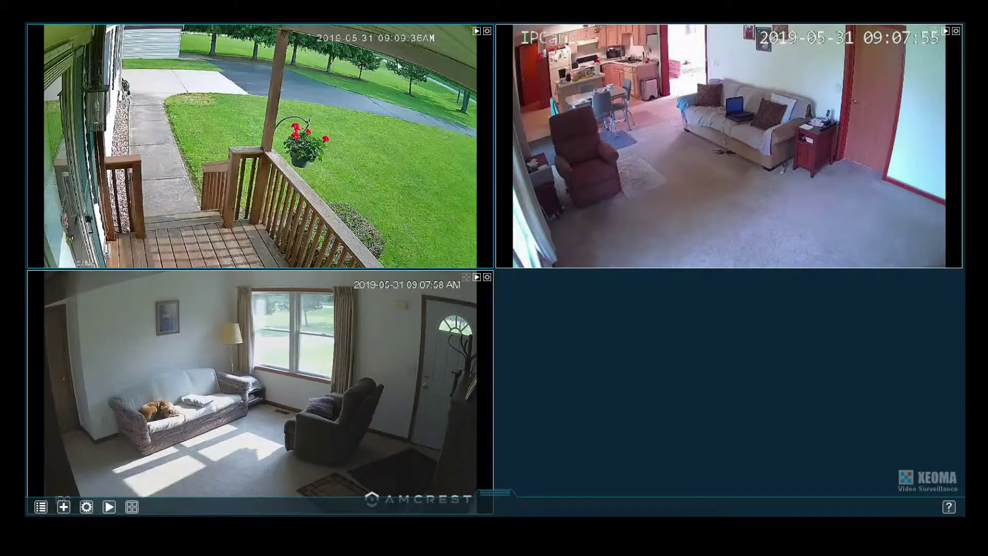
Step: Play archived recordings of the front porch camera from several times on 2019-05-30, then return to the multi-camera view
click(474, 30)
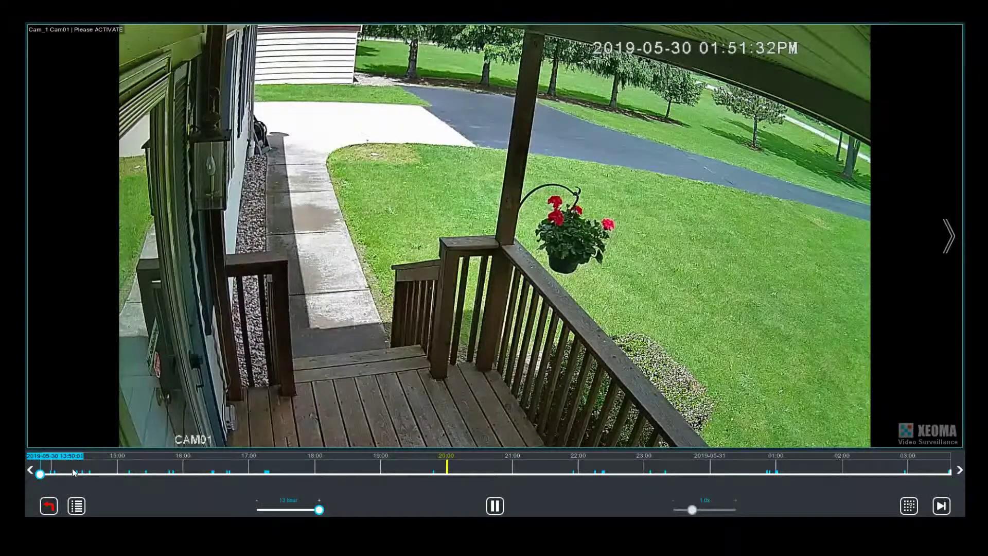
click(73, 473)
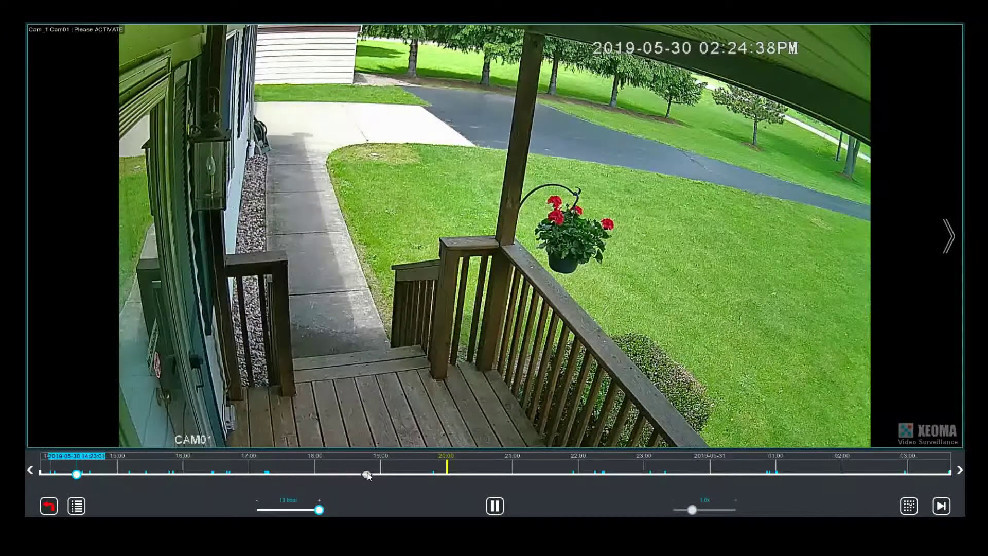
click(437, 474)
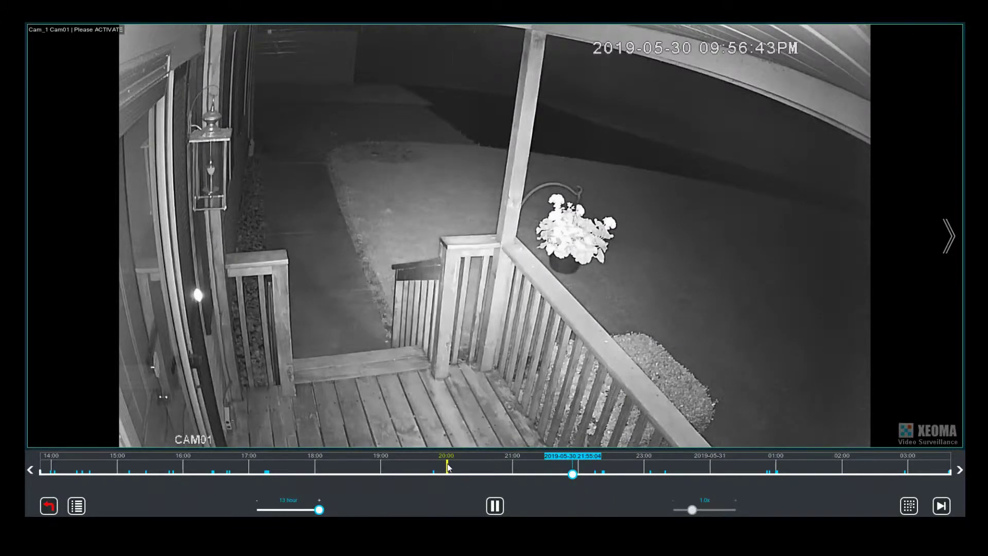
drag(572, 474, 414, 476)
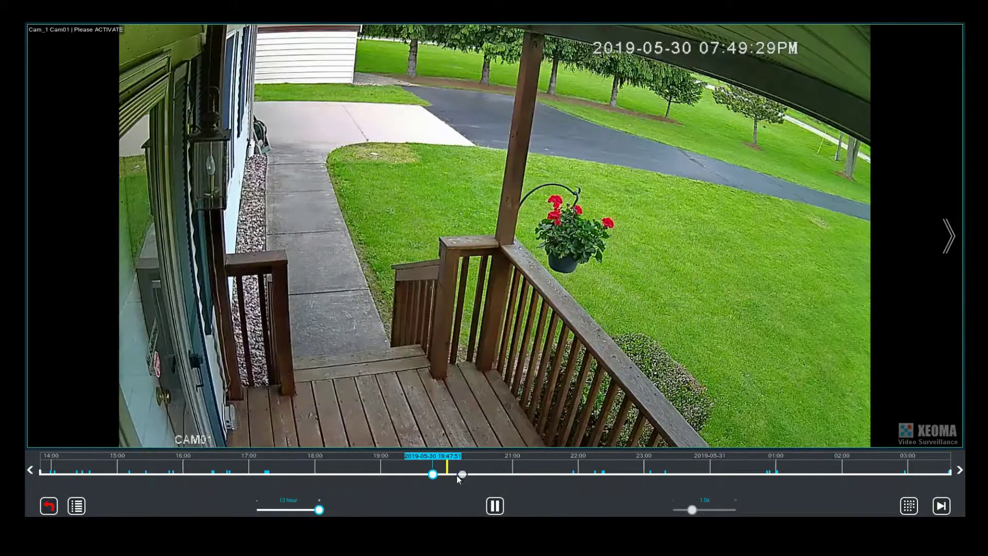
drag(435, 475, 465, 479)
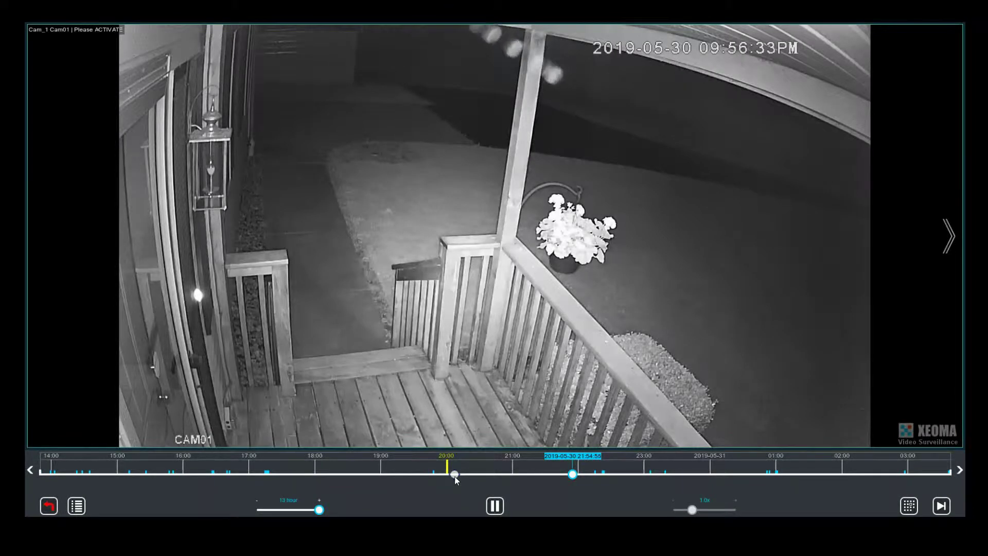
drag(577, 477, 650, 481)
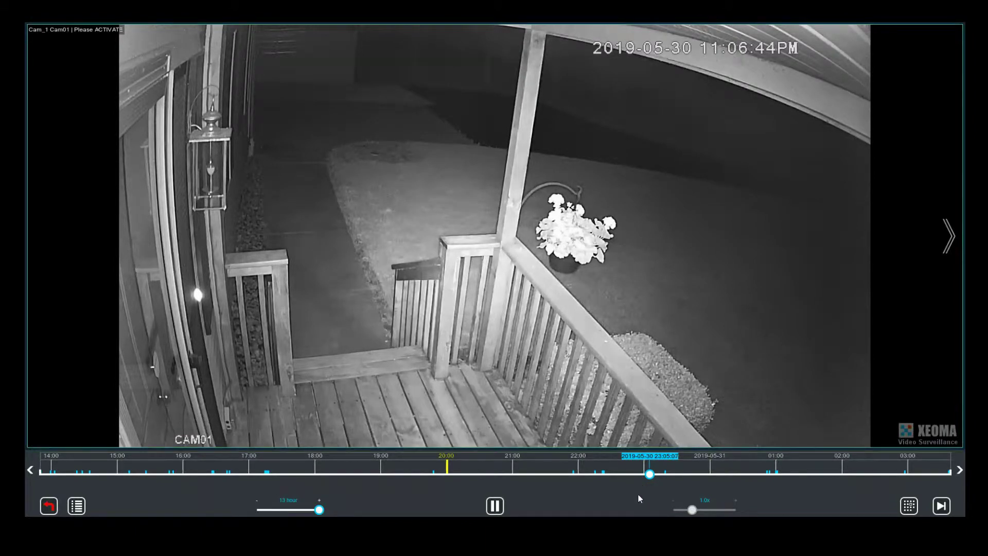
drag(653, 476, 663, 476)
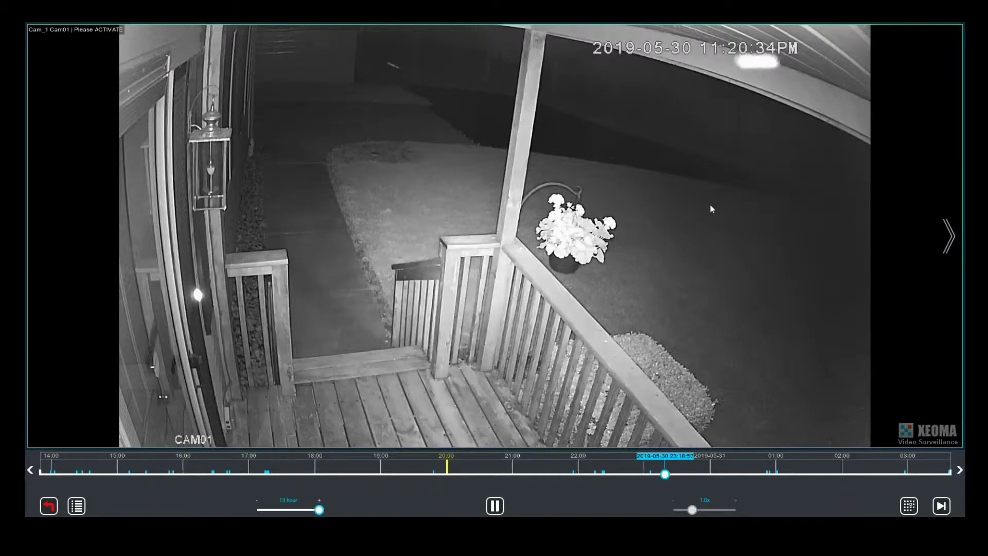
click(48, 504)
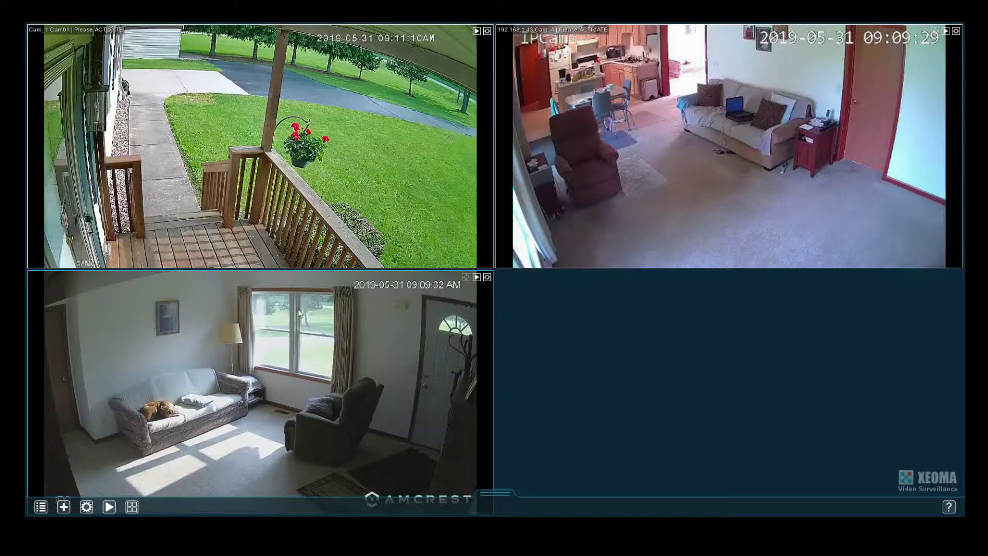
Step: Open the front porch camera's module scheme and review its Universal Camera source name, login and preview stream settings
click(205, 116)
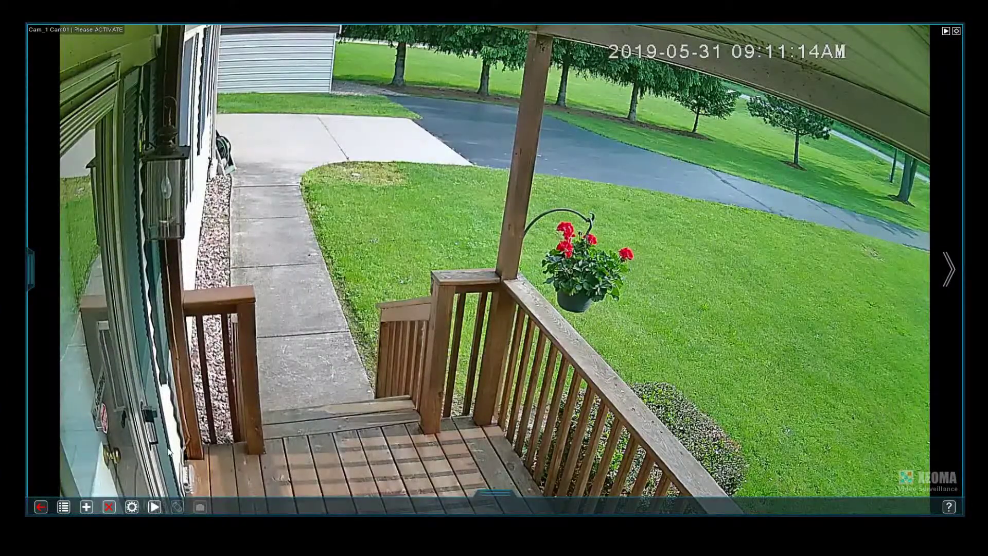
click(133, 507)
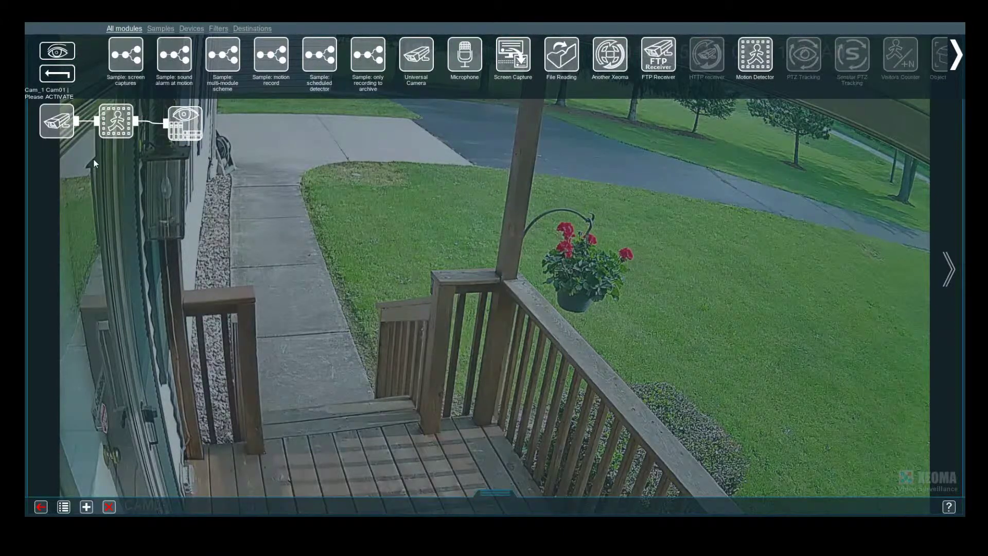
click(54, 119)
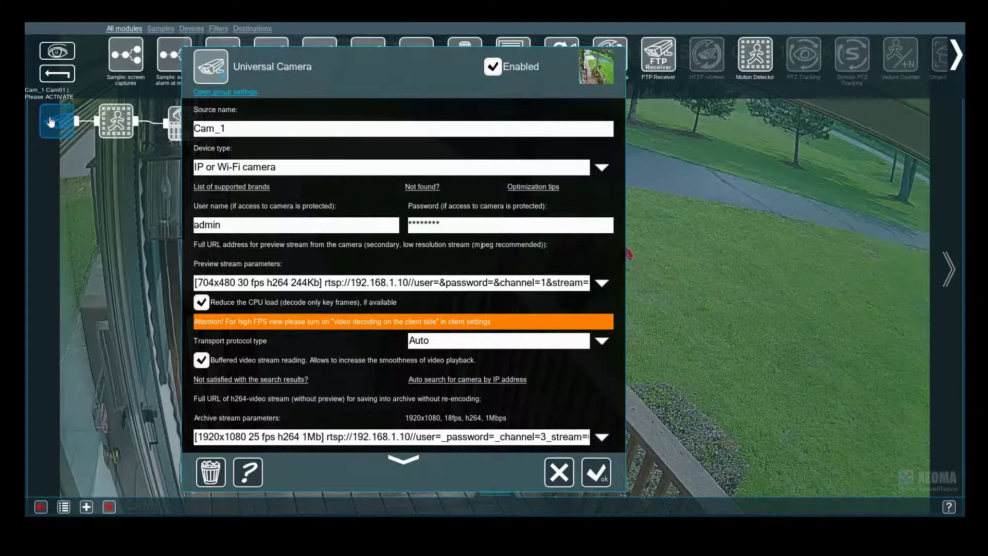
click(254, 133)
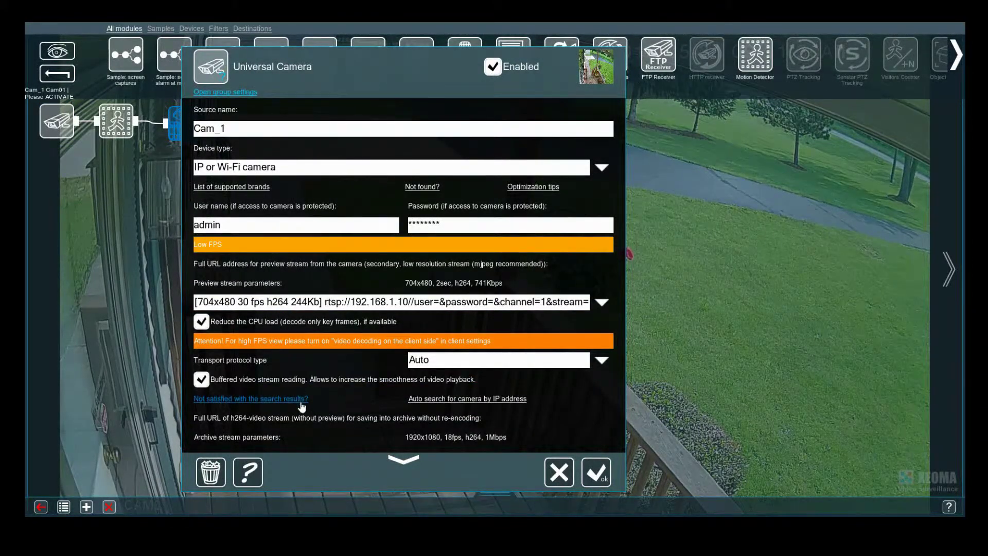
click(403, 460)
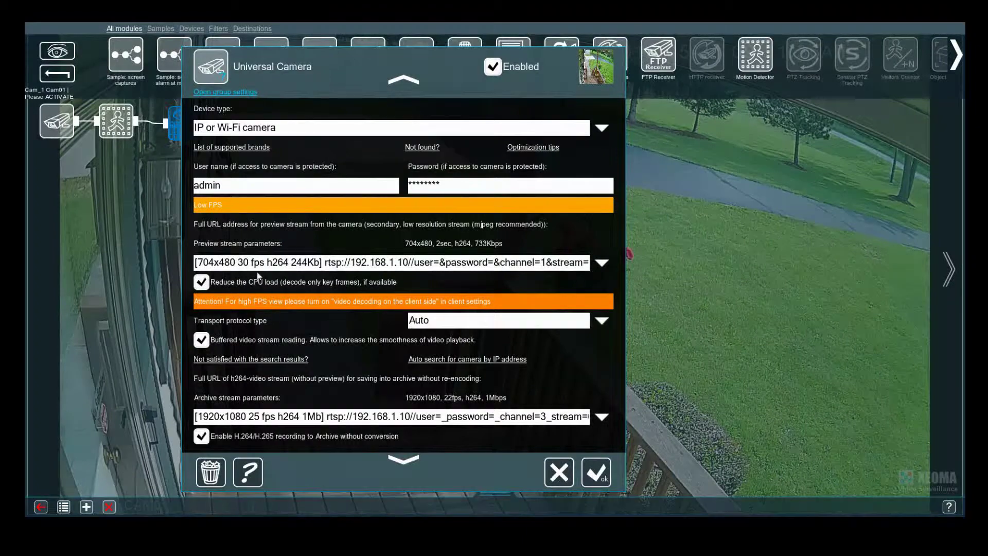
click(227, 190)
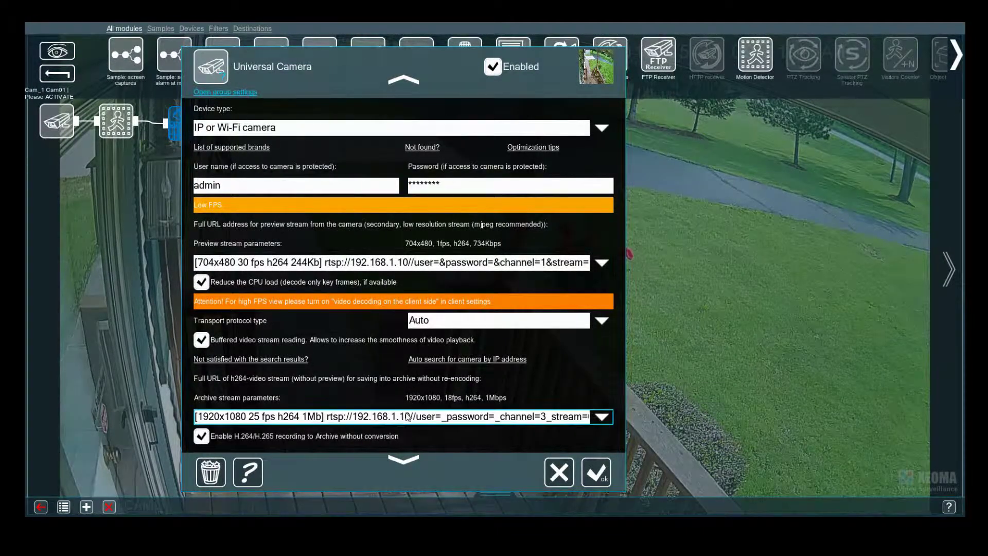
Step: Review the Universal Camera's archive stream, audio, FPS and PTZ options, and accept the settings
click(405, 464)
click(403, 464)
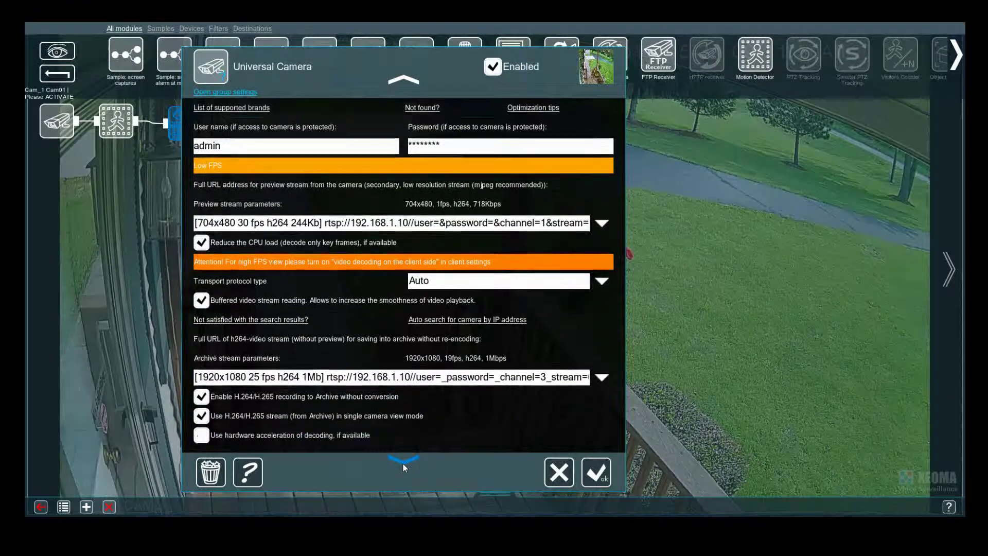
click(403, 464)
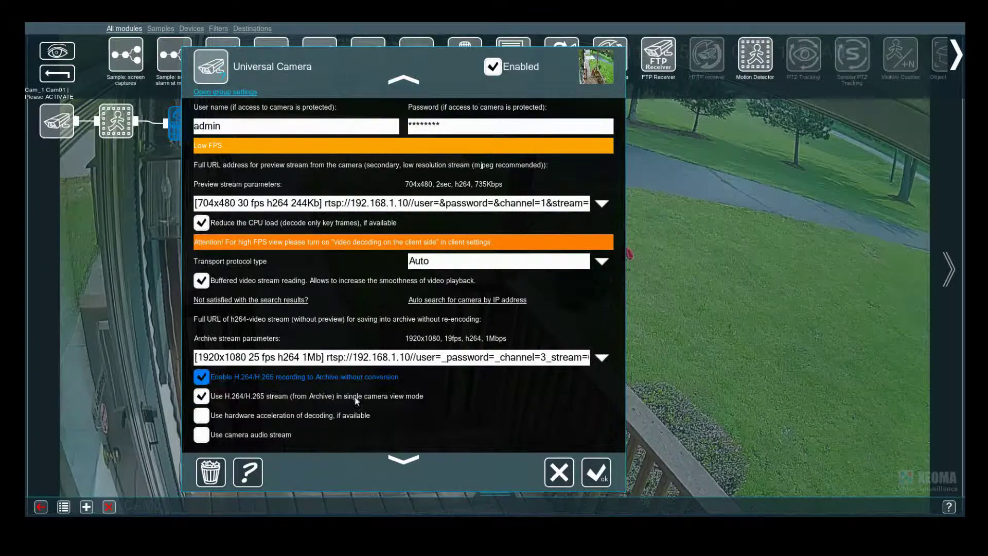
click(403, 464)
click(404, 465)
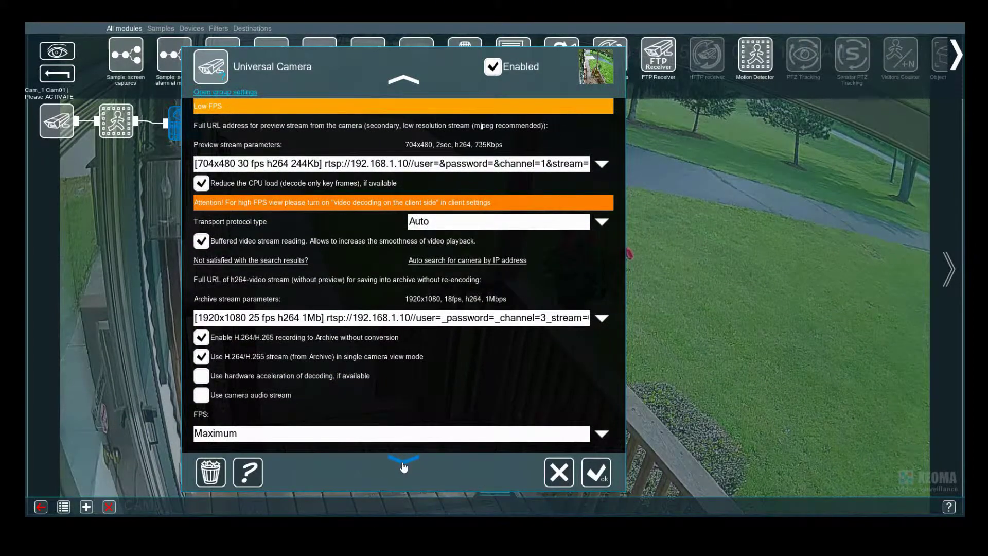
scroll(404, 466, down, 3)
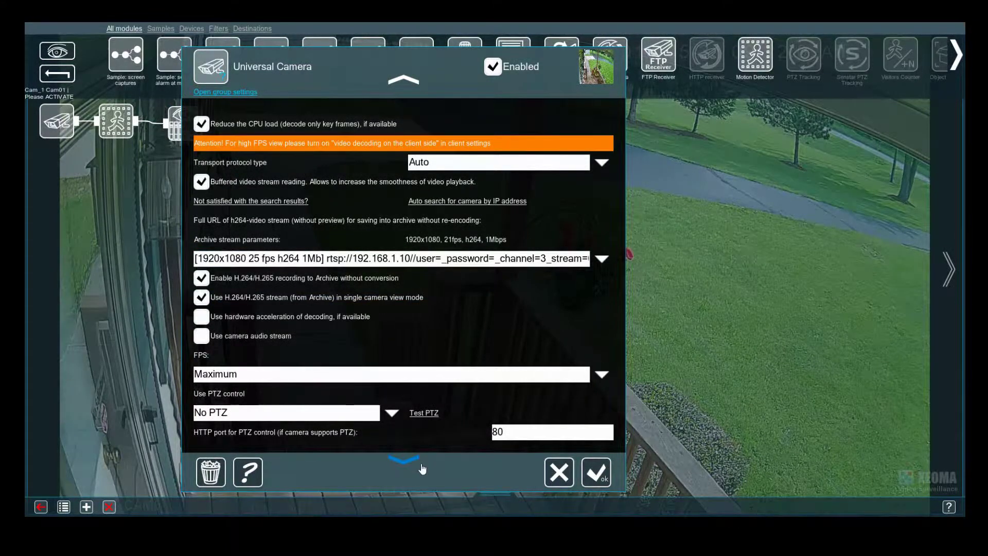
click(403, 459)
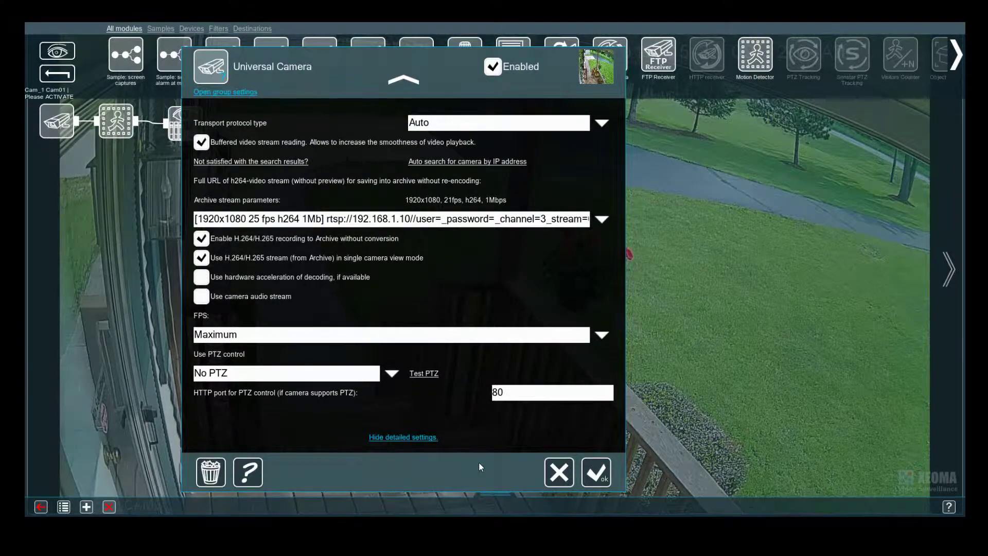
click(596, 472)
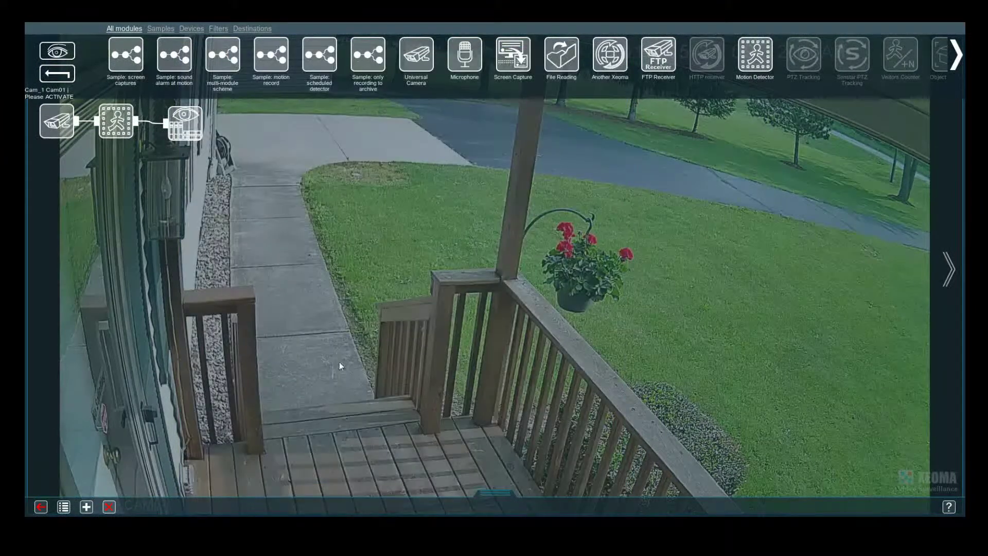
Step: Open the porch camera's Motion Detector settings, keep the frame-differences detection method, and slightly increase the maximum object size
click(116, 121)
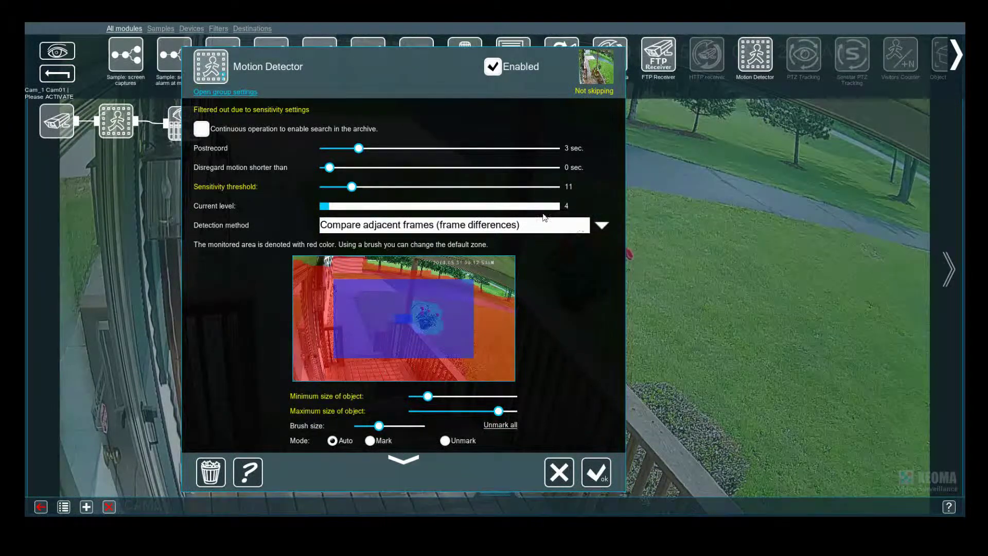
click(605, 226)
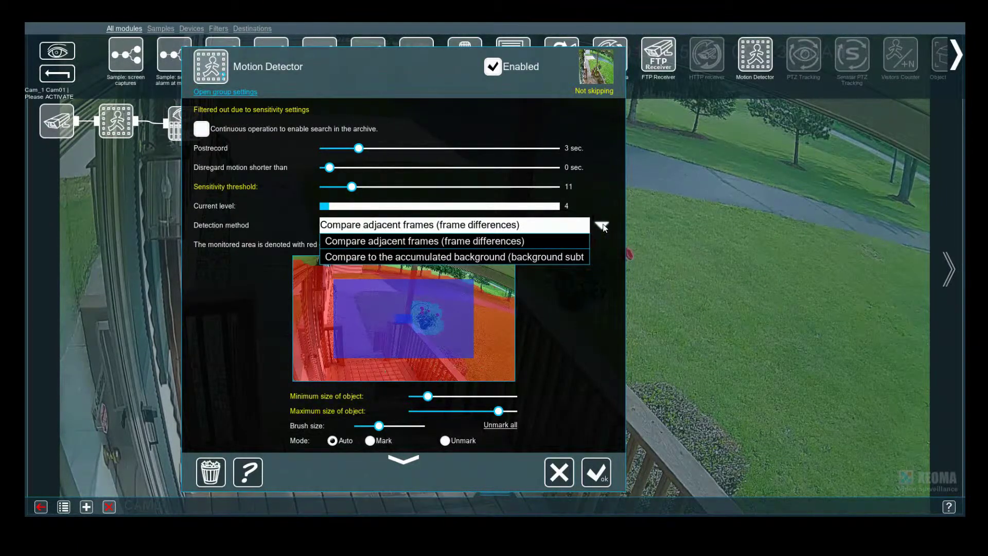
click(602, 226)
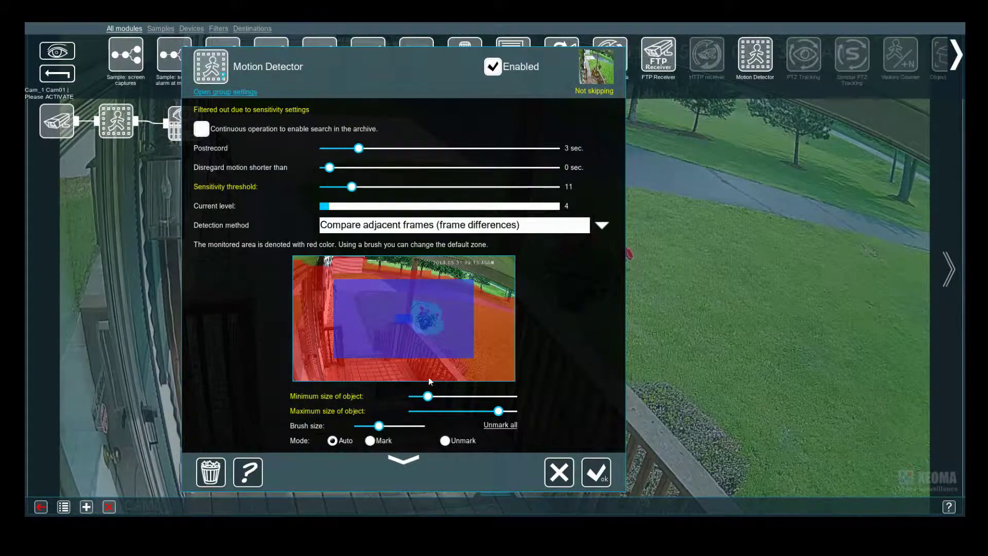
mouse_move(429, 397)
mouse_down()
mouse_move(444, 389)
mouse_move(427, 384)
mouse_up()
mouse_move(498, 411)
mouse_down()
mouse_move(477, 410)
mouse_move(507, 411)
mouse_up()
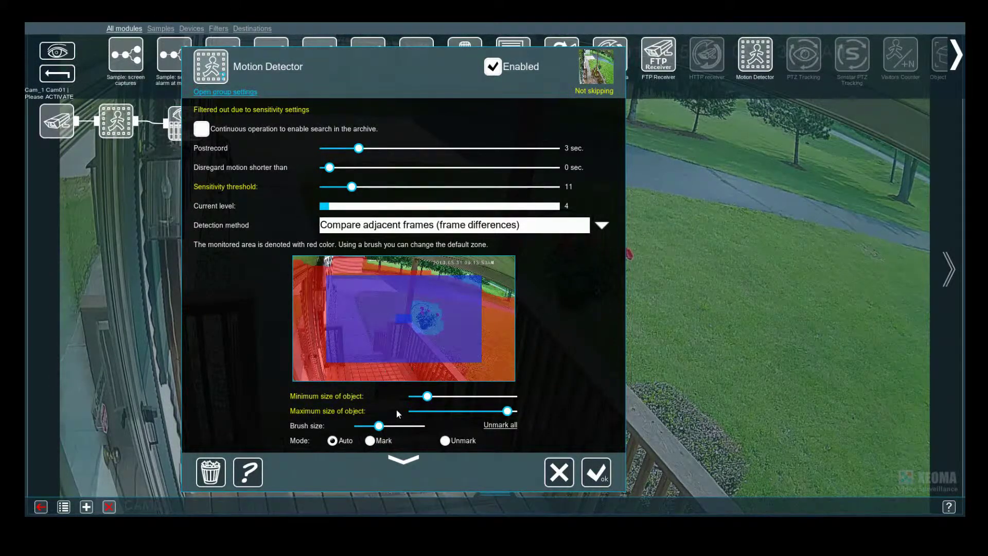
Step: Try the Auto, Mark and Unmark brush modes along the upper edge of the monitored area, leaving the mode on Mark
drag(366, 267, 425, 274)
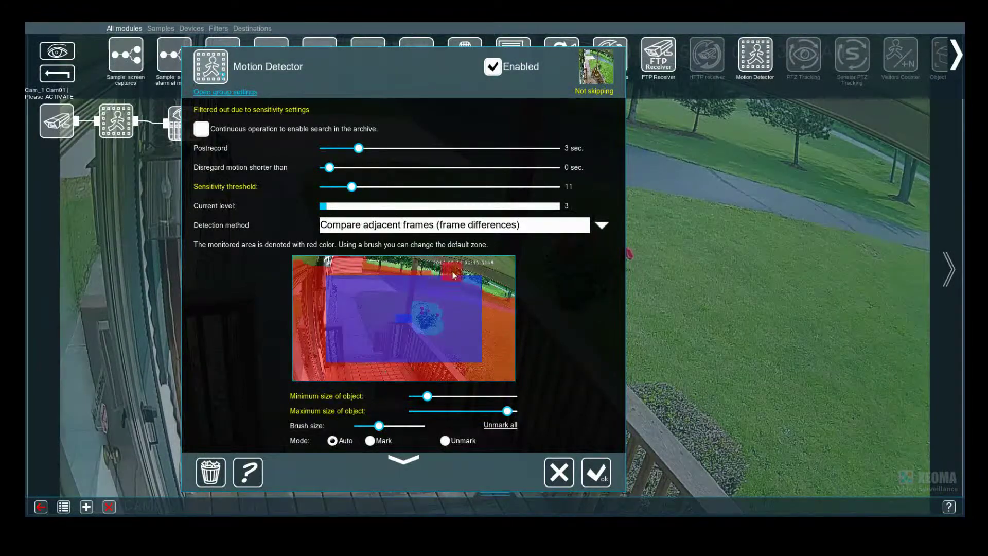
click(492, 274)
click(372, 441)
click(369, 439)
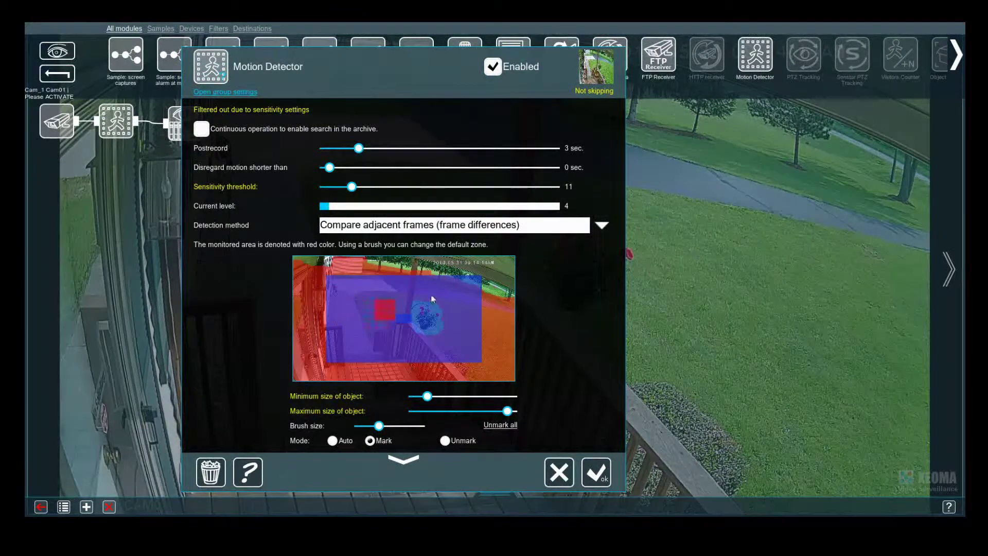
click(445, 441)
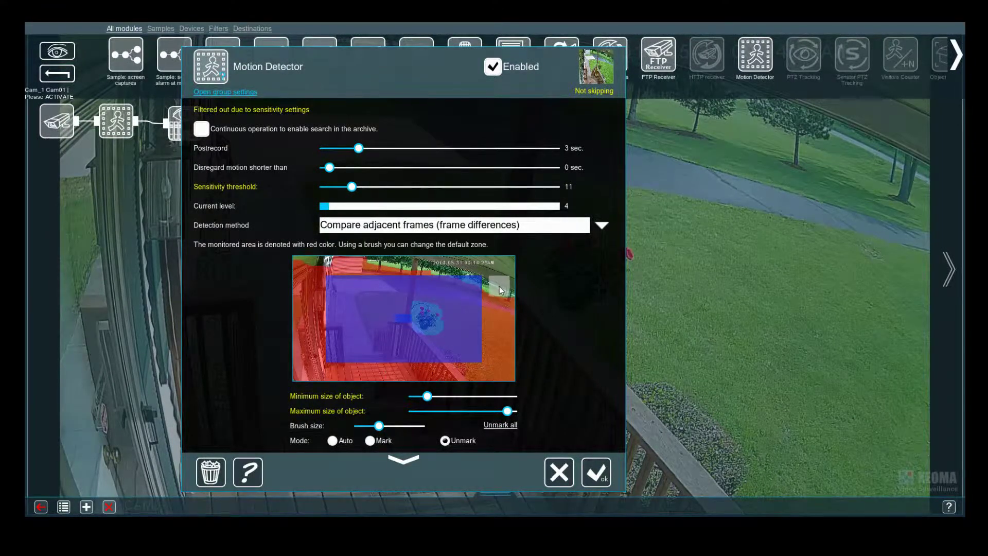
drag(500, 289, 509, 281)
click(369, 441)
Step: Examine the remaining Motion Detector options in both the simple and the detailed settings views
click(403, 463)
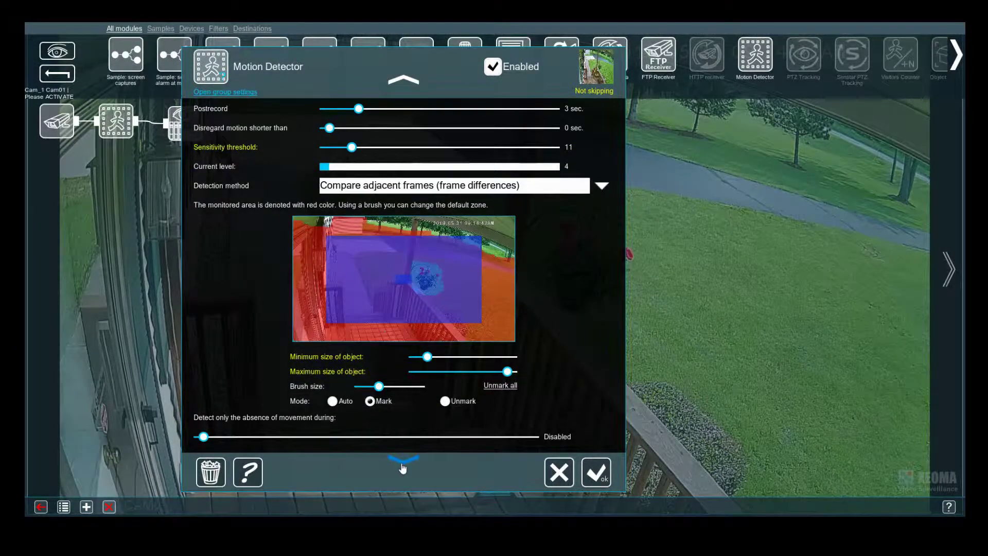
click(403, 464)
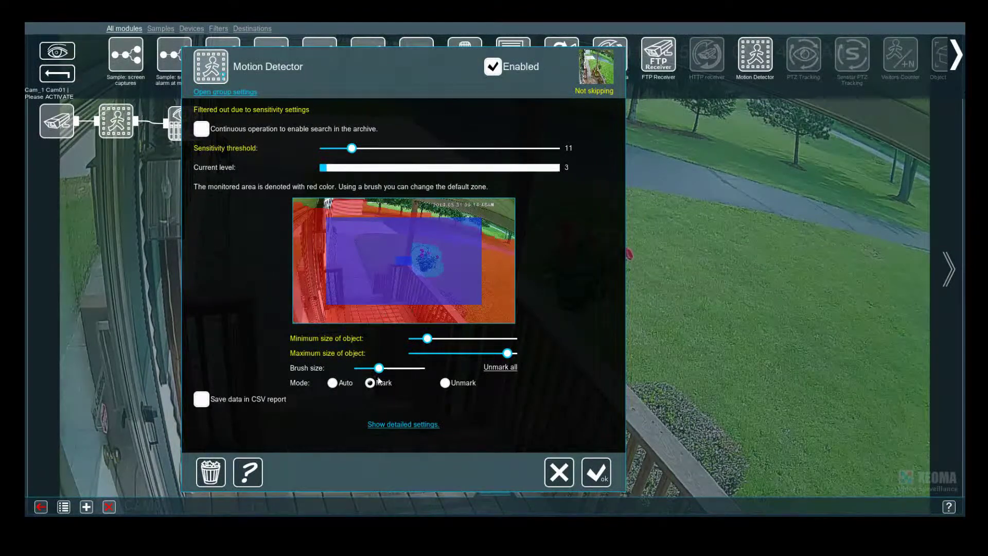
click(404, 425)
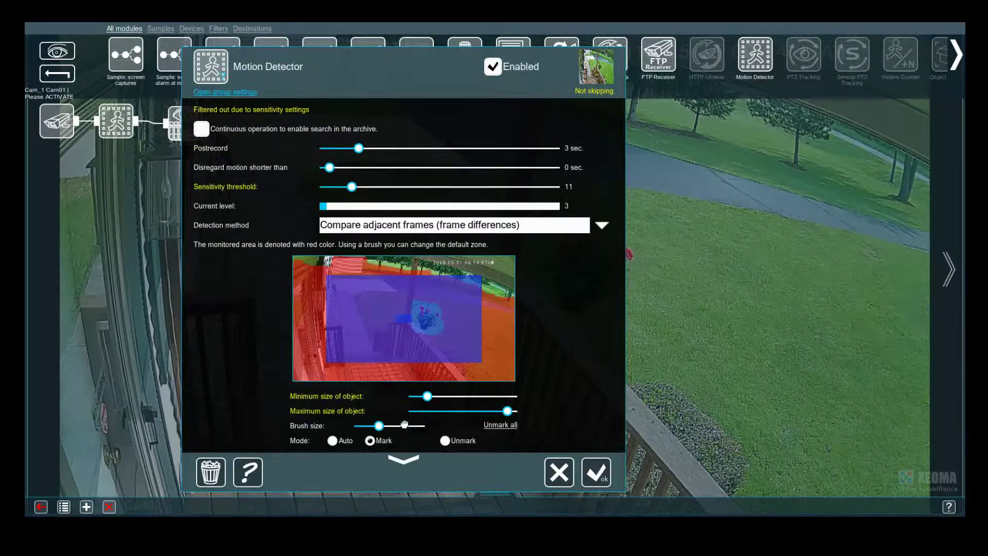
click(400, 460)
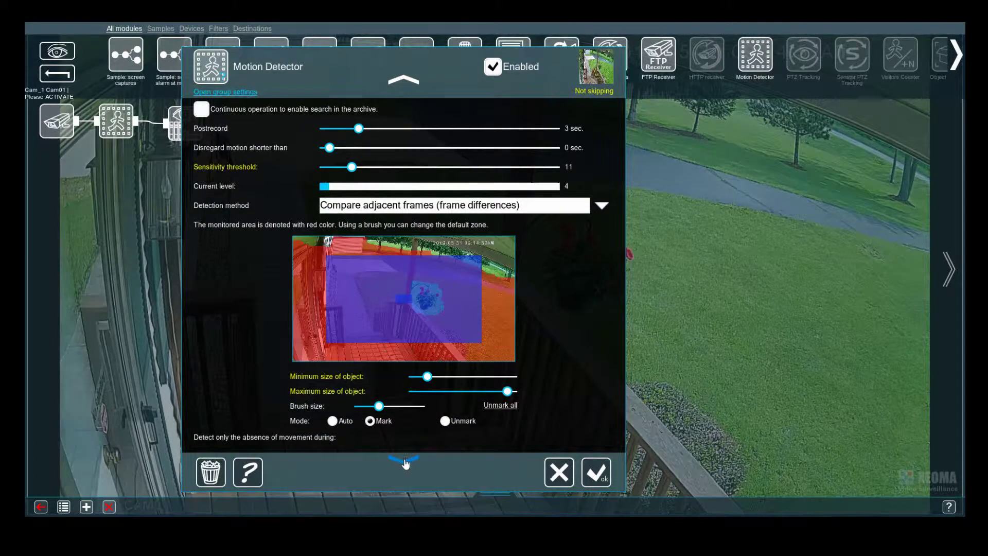
click(405, 461)
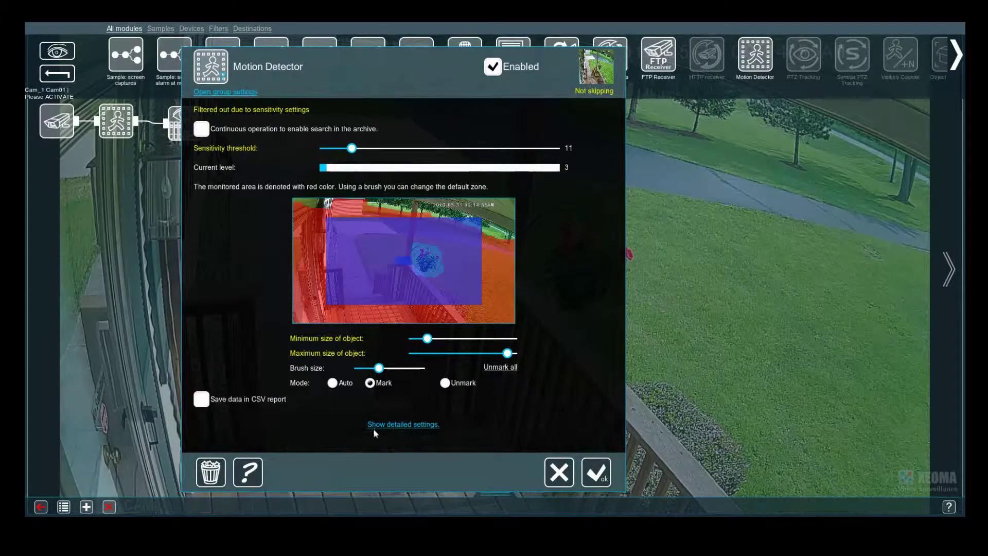
click(393, 424)
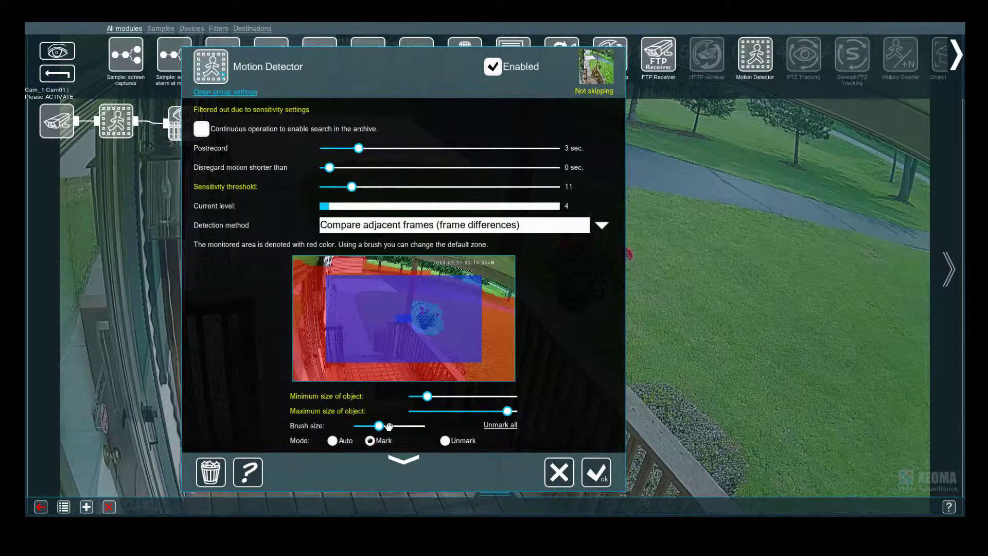
Step: Review the absence-of-movement detection and CSV report options, and accept the Motion Detector settings
click(403, 463)
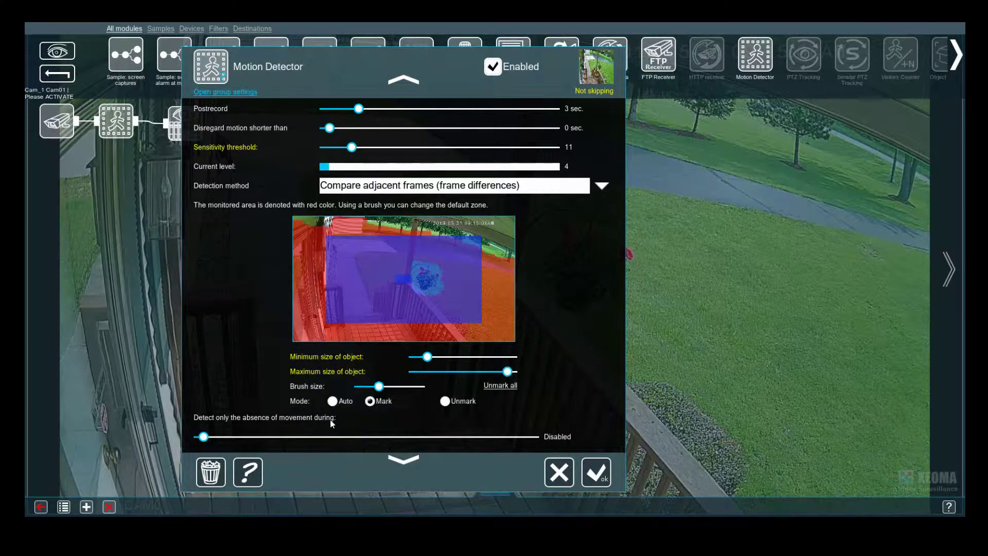
click(406, 467)
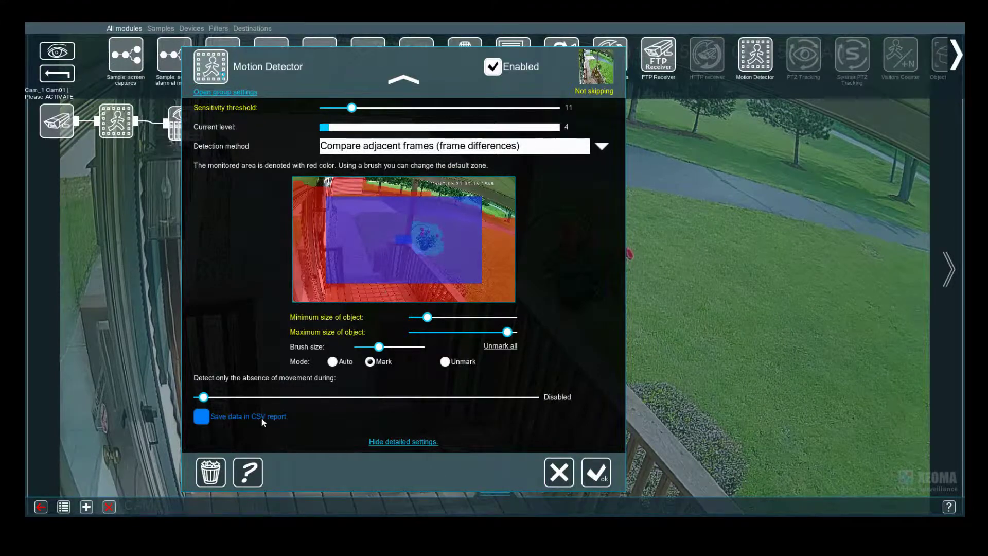
click(594, 473)
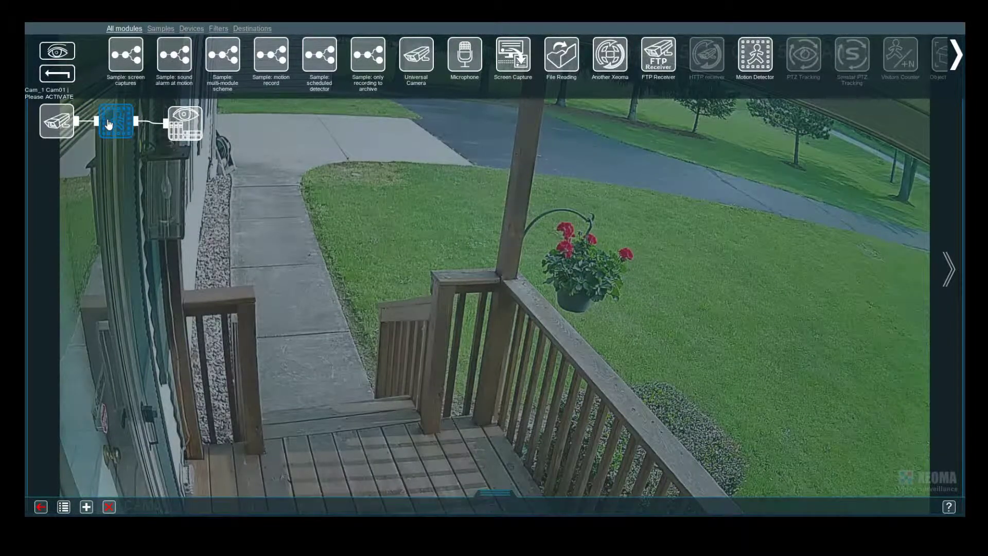
Step: Review the porch camera's name and storage folders in the Preview and Archive settings, accept them, and return to the view of all cameras
click(184, 124)
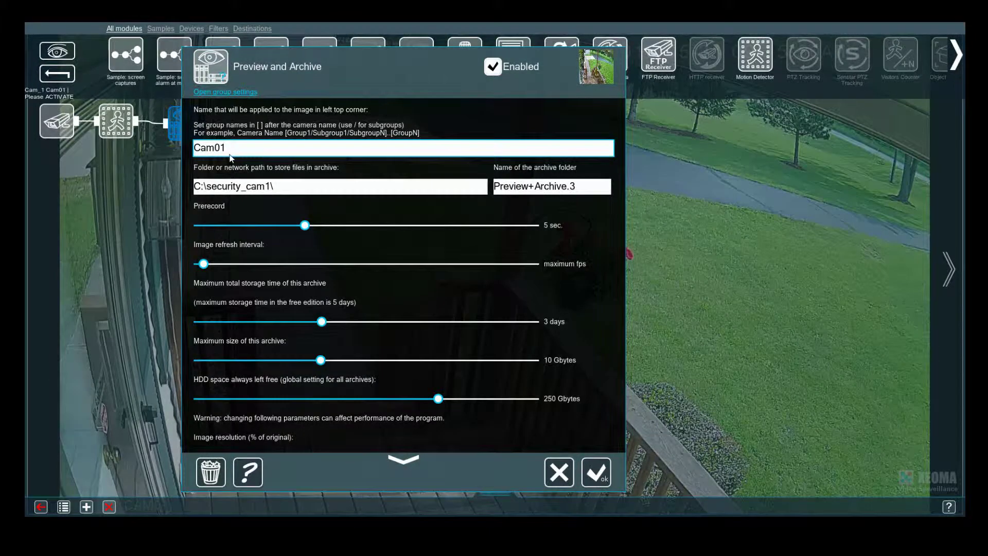
click(226, 188)
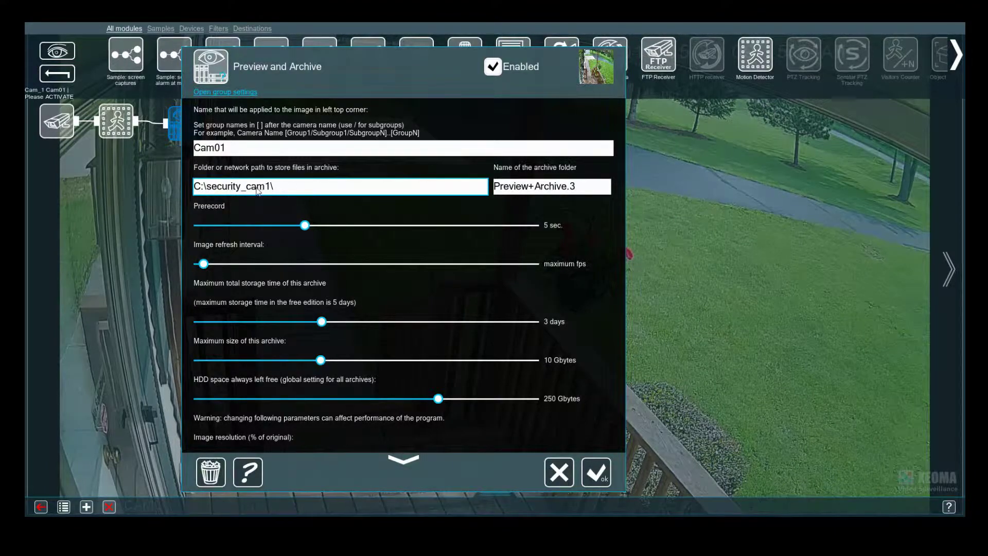
click(527, 189)
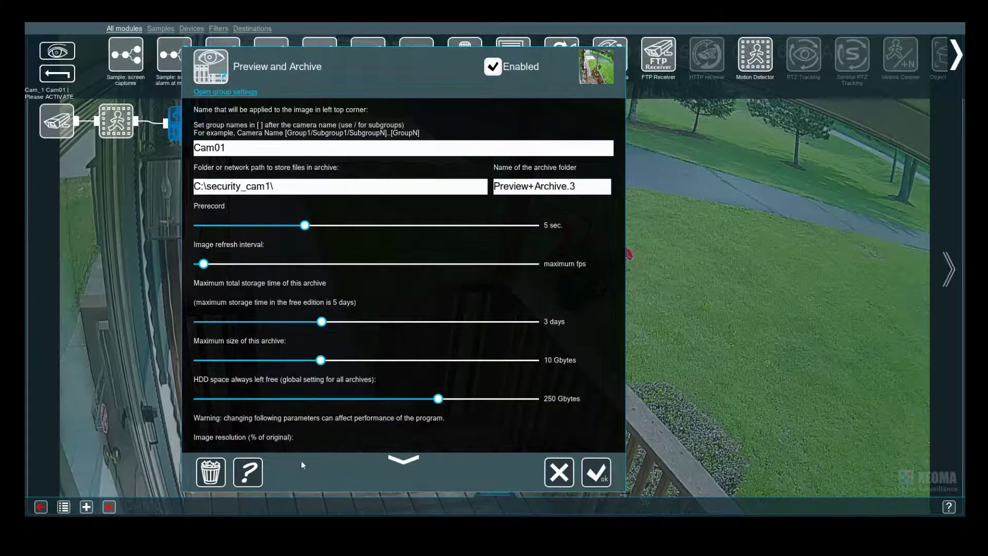
click(595, 476)
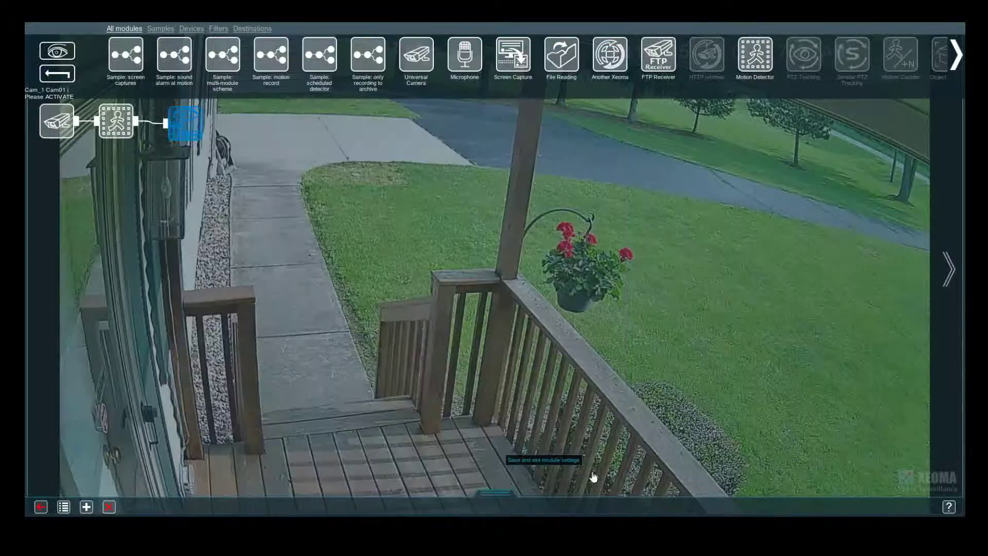
click(58, 74)
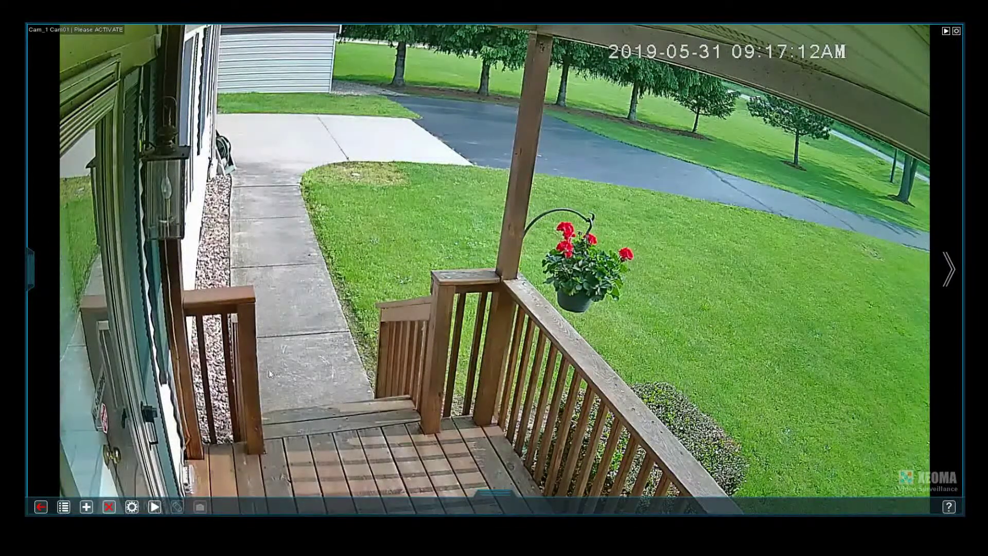
click(40, 507)
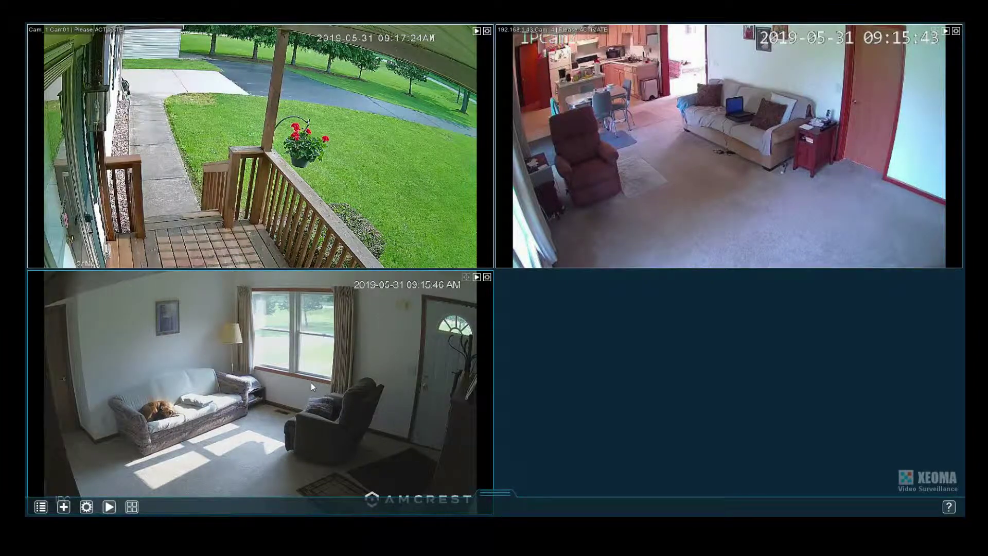
Step: View the Amcrest living-room camera's archive at several times from the evening of 2019-05-30 to about 02:08 on 2019-05-31, and return to all cameras
click(477, 281)
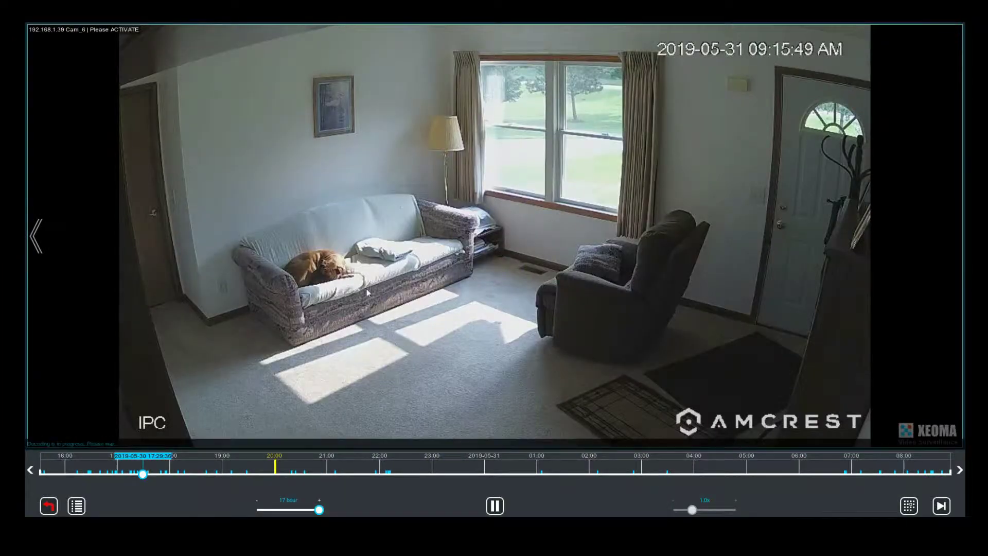
drag(145, 477, 291, 475)
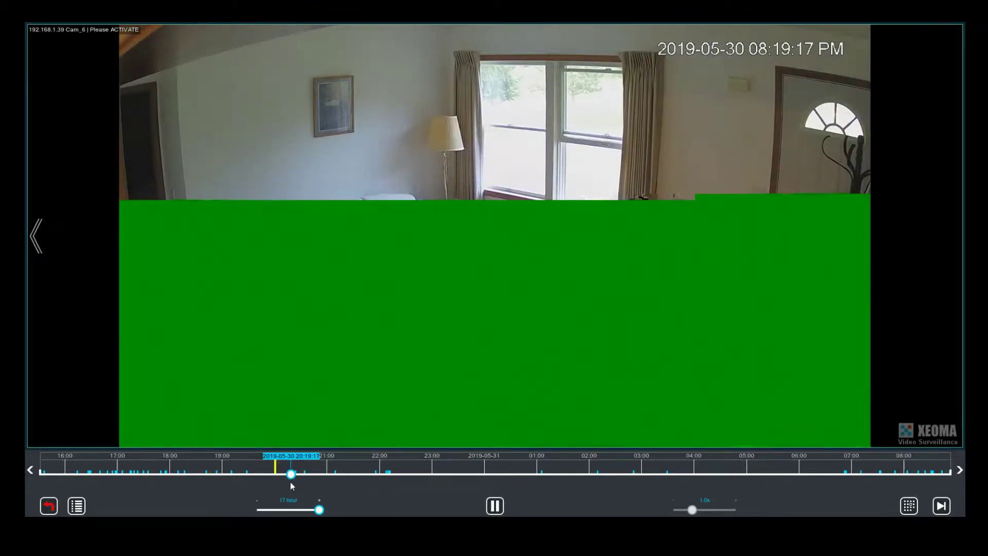
drag(292, 476, 306, 474)
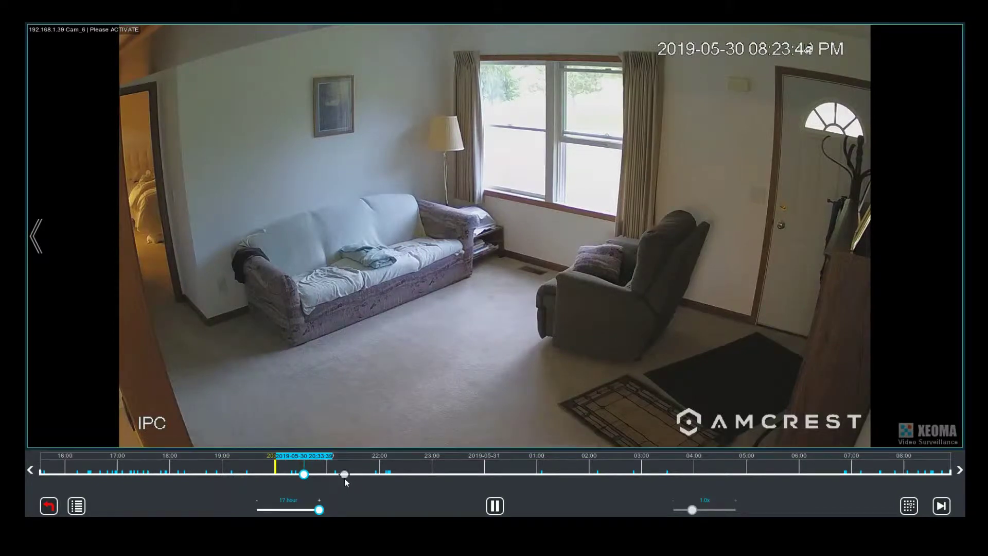
click(372, 479)
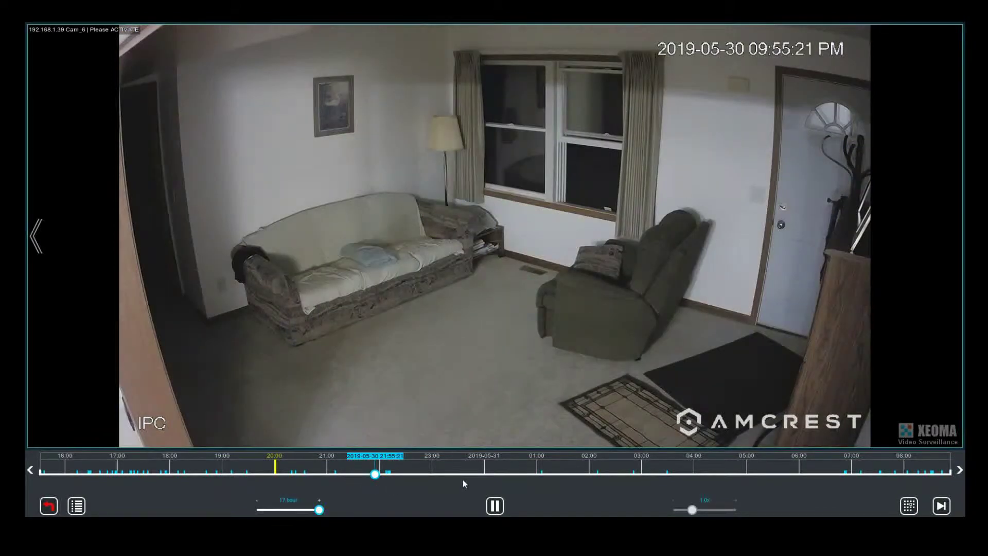
click(541, 476)
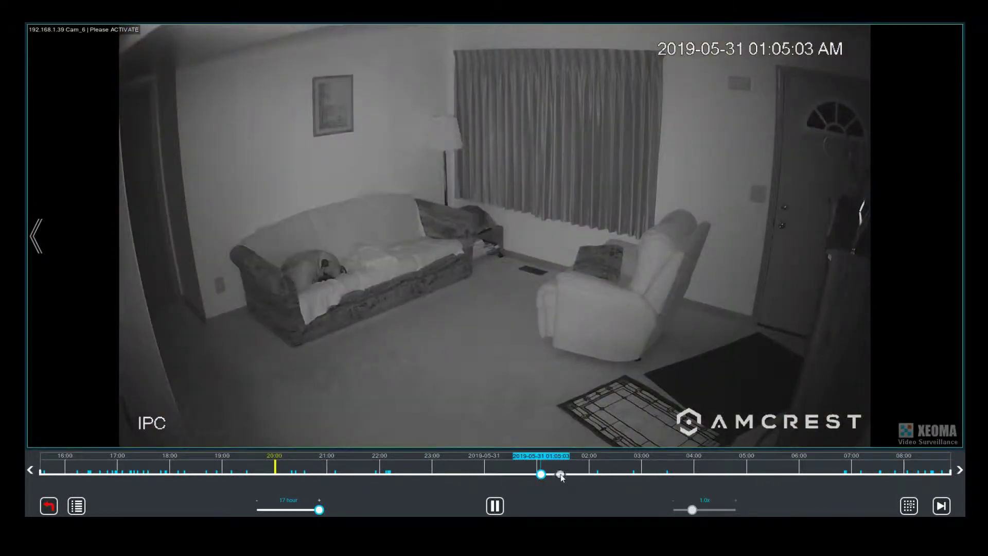
click(596, 474)
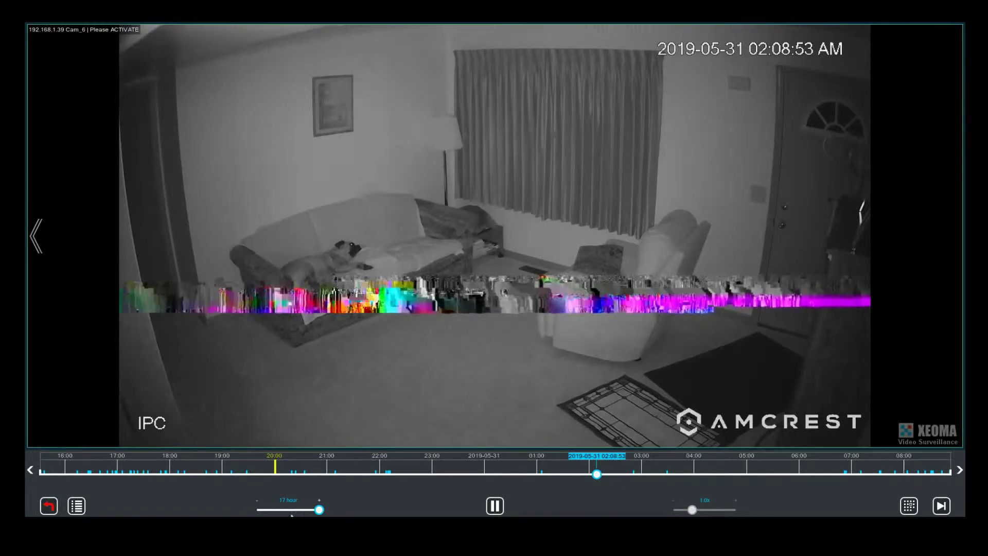
click(48, 506)
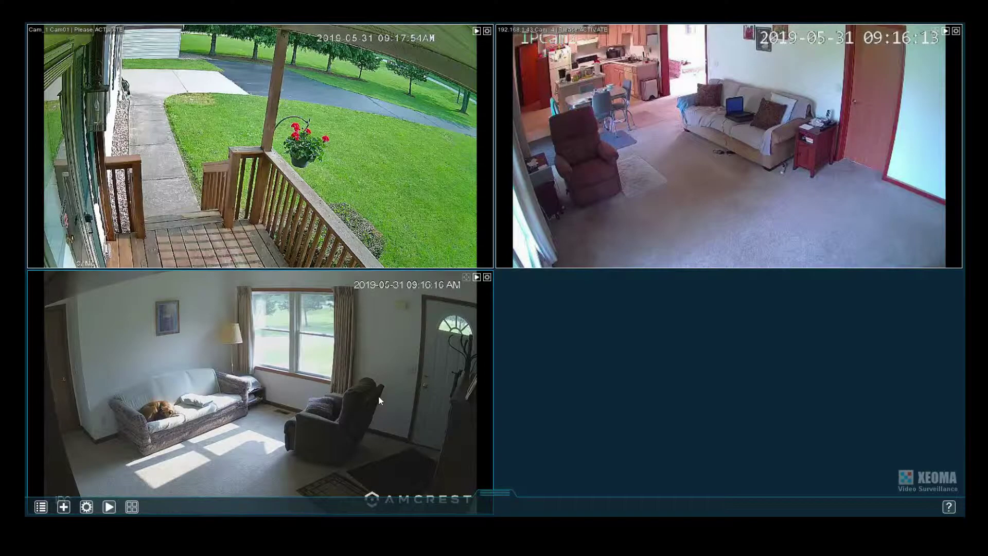